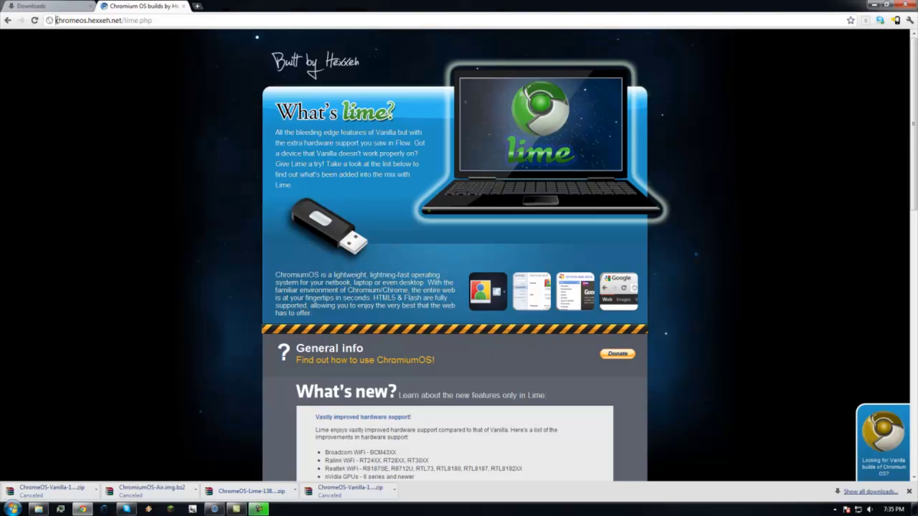
Step: Point out the Lime page address, then expand the Windows install steps under Let's get started
{"action": "left_click_drag", "start_coordinate": [55, 22], "coordinate": [164, 22]}
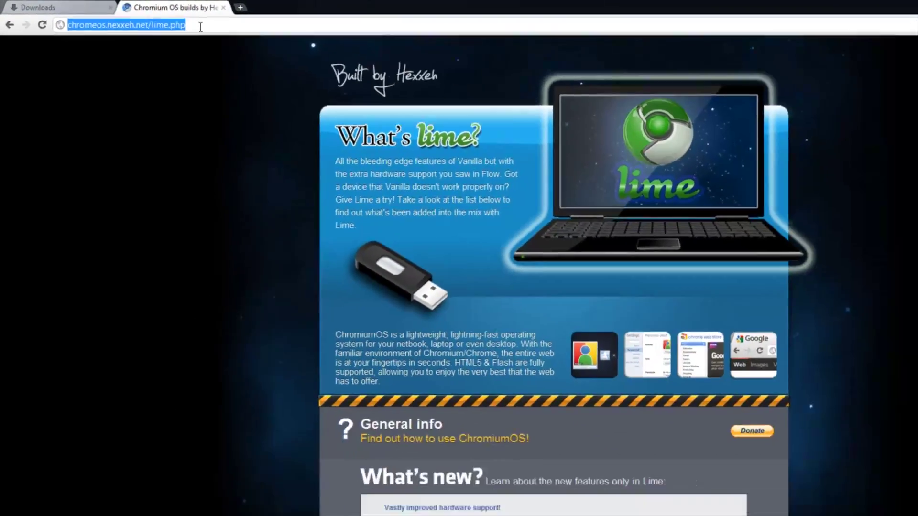
{"action": "left_click", "coordinate": [247, 32]}
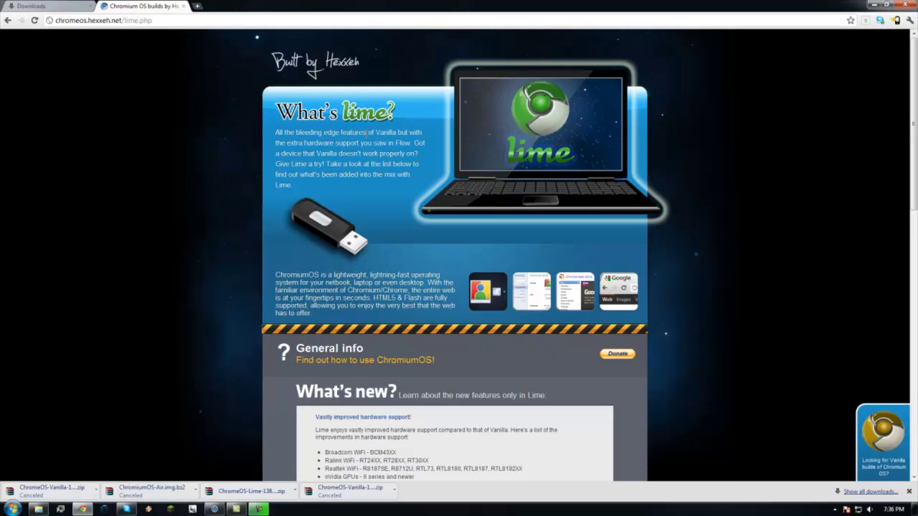
{"action": "scroll", "coordinate": [328, 179], "scroll_direction": "down", "scroll_amount": 2}
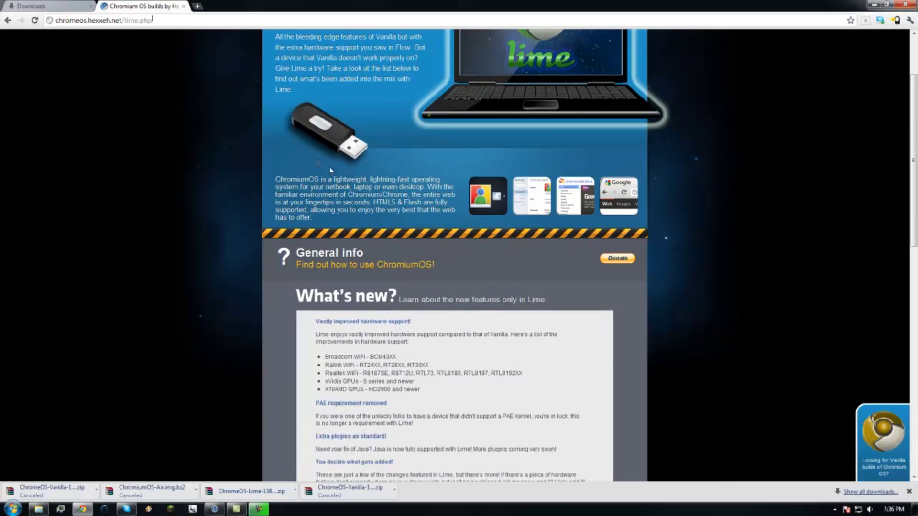
{"action": "scroll", "coordinate": [321, 162], "scroll_direction": "down", "scroll_amount": 4}
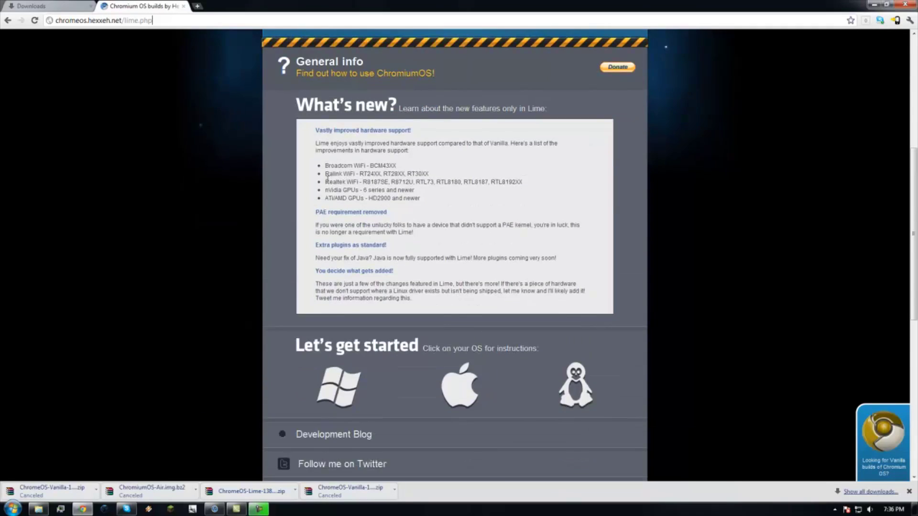
{"action": "scroll", "coordinate": [327, 177], "scroll_direction": "down", "scroll_amount": 2}
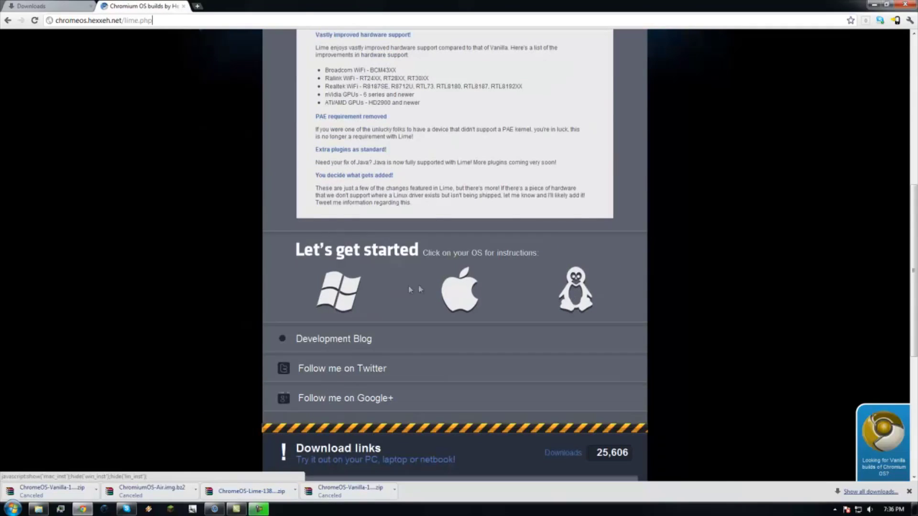
{"action": "left_click", "coordinate": [338, 291]}
Step: Check the win32diskimager archive in the ChromeOS folder, then return to the Lime download versions
{"action": "scroll", "coordinate": [349, 220], "scroll_direction": "down", "scroll_amount": 3}
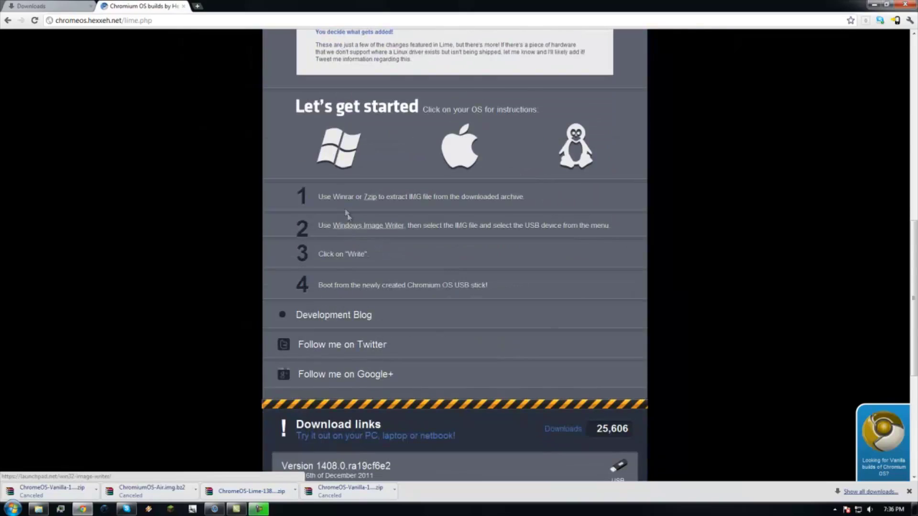
{"action": "left_click", "coordinate": [349, 206]}
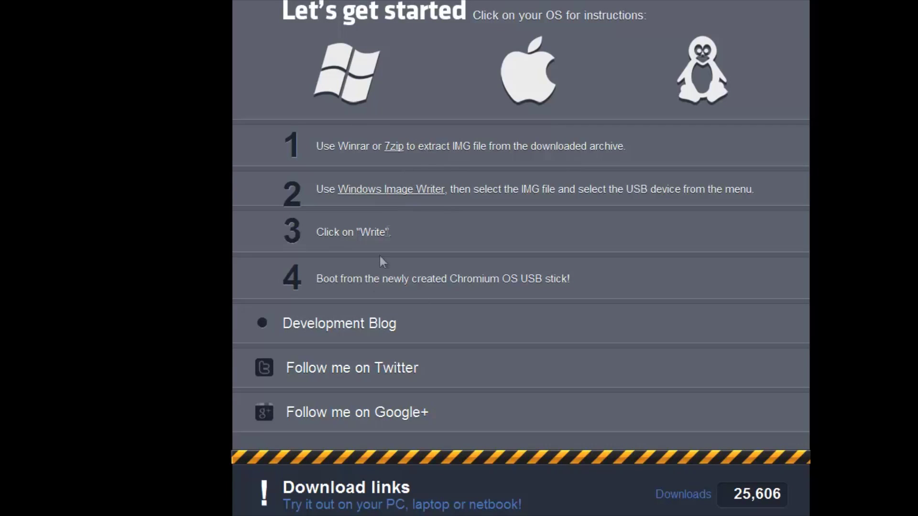
{"action": "key", "text": "alt+Tab"}
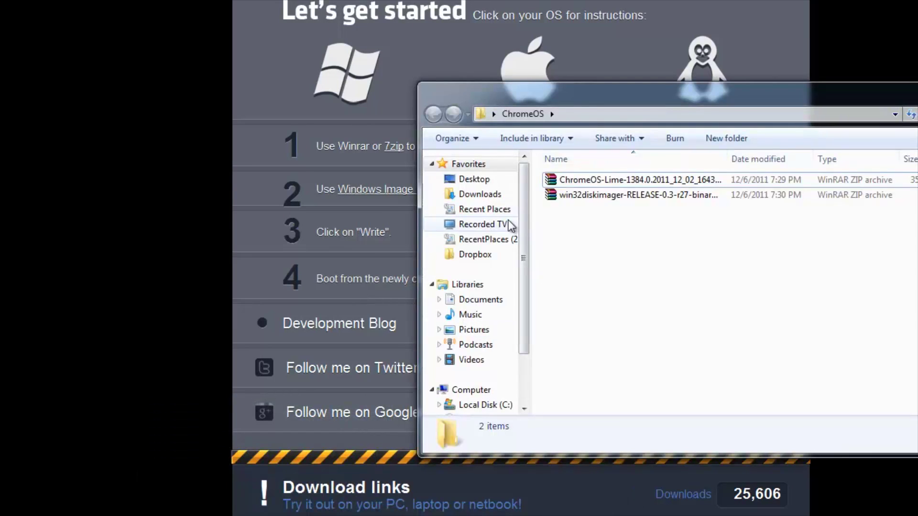
{"action": "left_click", "coordinate": [596, 195]}
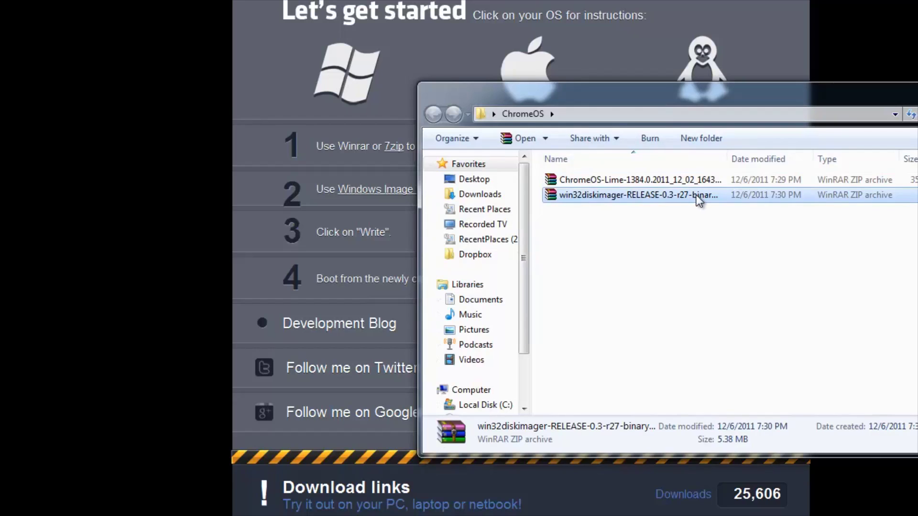
{"action": "left_click", "coordinate": [170, 206]}
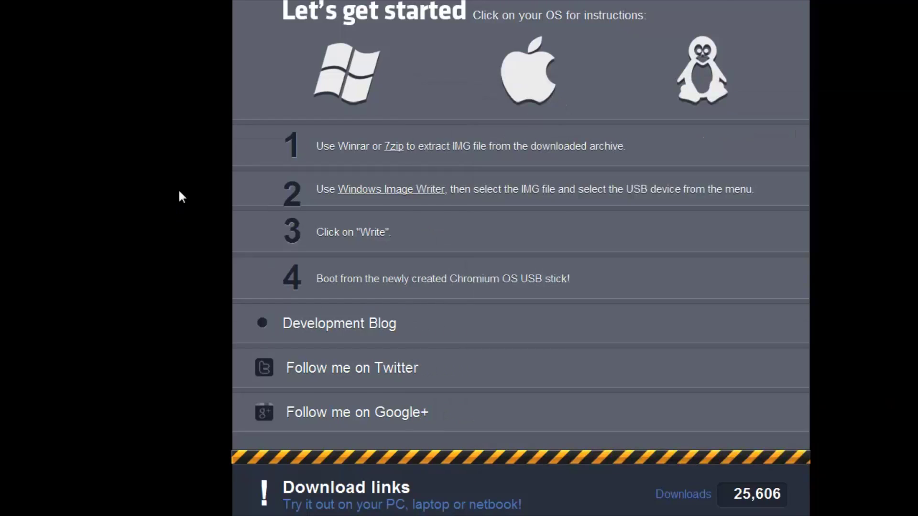
{"action": "scroll", "coordinate": [178, 193], "scroll_direction": "down", "scroll_amount": 2}
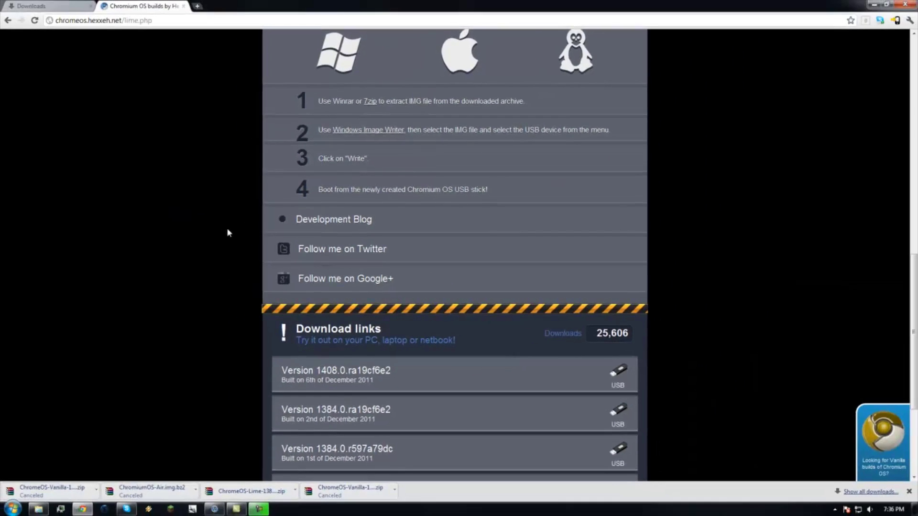
Step: Start the Version 1408.0.ra19cf6e2 USB download, cancel it, and open the ChromeOS folder
{"action": "scroll", "coordinate": [236, 253], "scroll_direction": "down", "scroll_amount": 2}
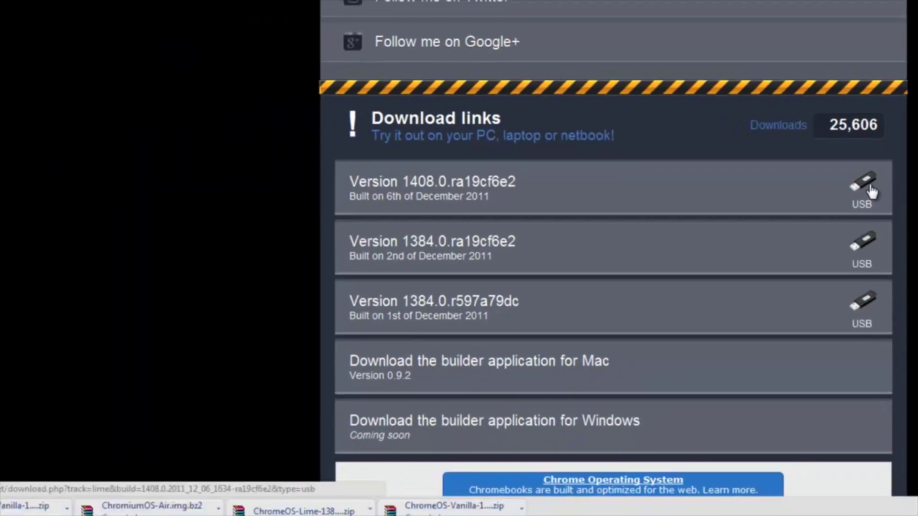
{"action": "left_click", "coordinate": [871, 189]}
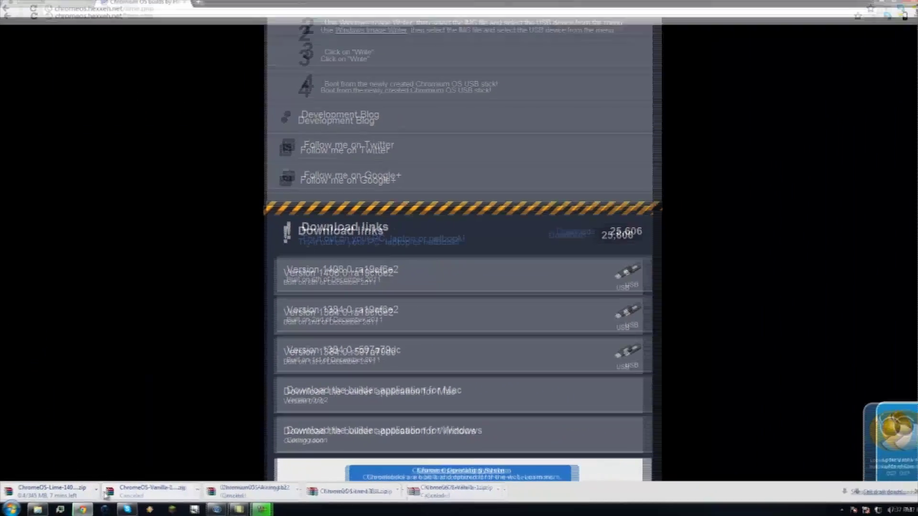
{"action": "left_click", "coordinate": [97, 492]}
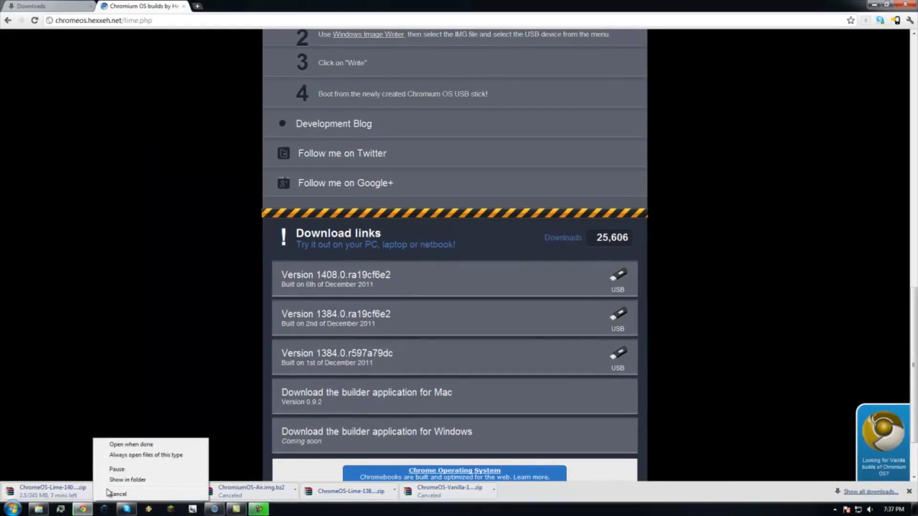
{"action": "left_click", "coordinate": [115, 494]}
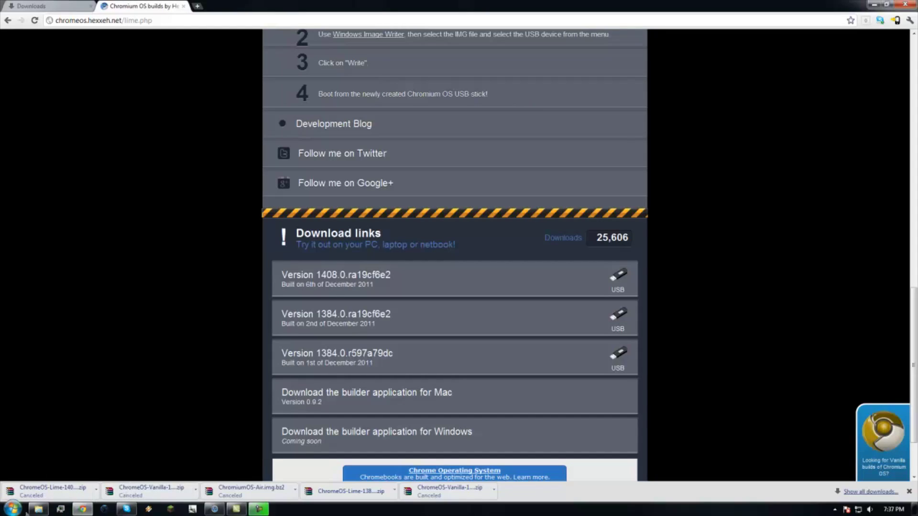
{"action": "left_click", "coordinate": [38, 509]}
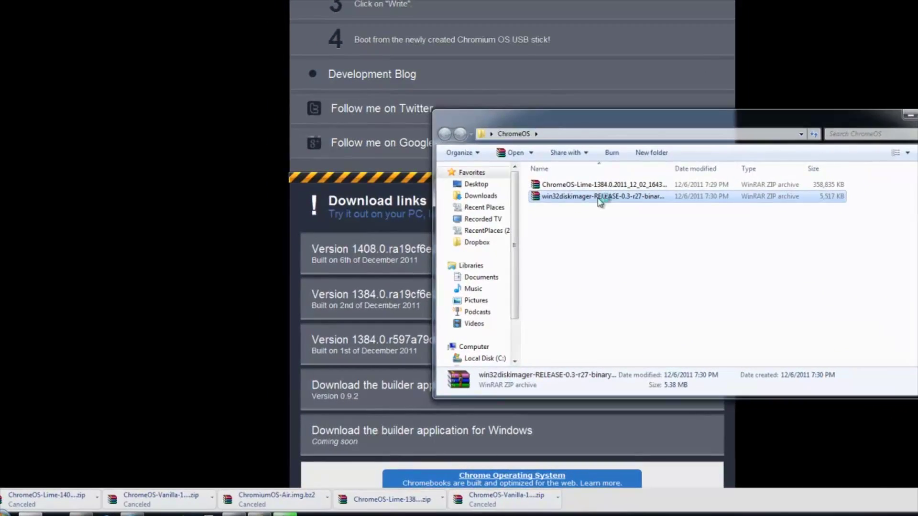
Step: Open win32diskimager-RELEASE-0.3-r27-binary.zip in WinRAR, dismiss the licence reminder, and run Win32DiskImager.exe
{"action": "double_click", "coordinate": [531, 230]}
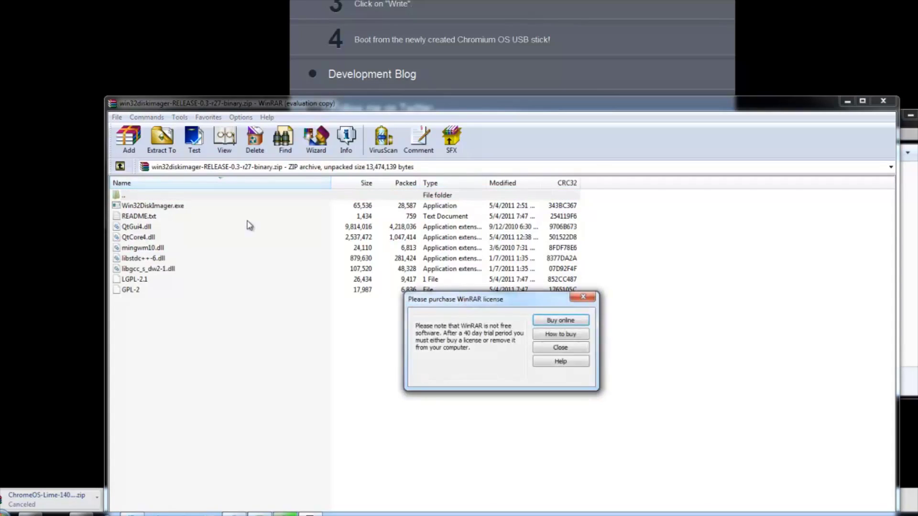
{"action": "left_click", "coordinate": [560, 348]}
{"action": "double_click", "coordinate": [182, 208]}
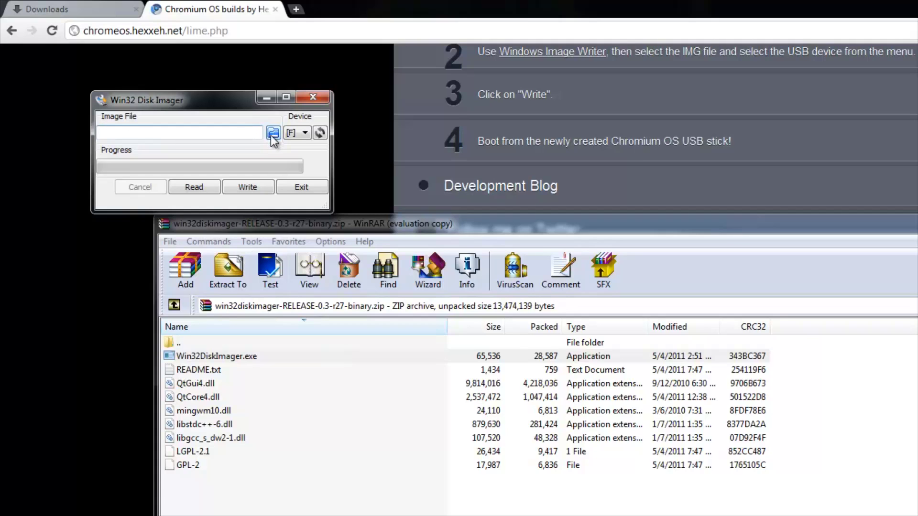
Step: Browse Desktop > ChromeOS for an image file, find no .img yet, and bring the ChromeOS window forward
{"action": "left_click", "coordinate": [272, 135]}
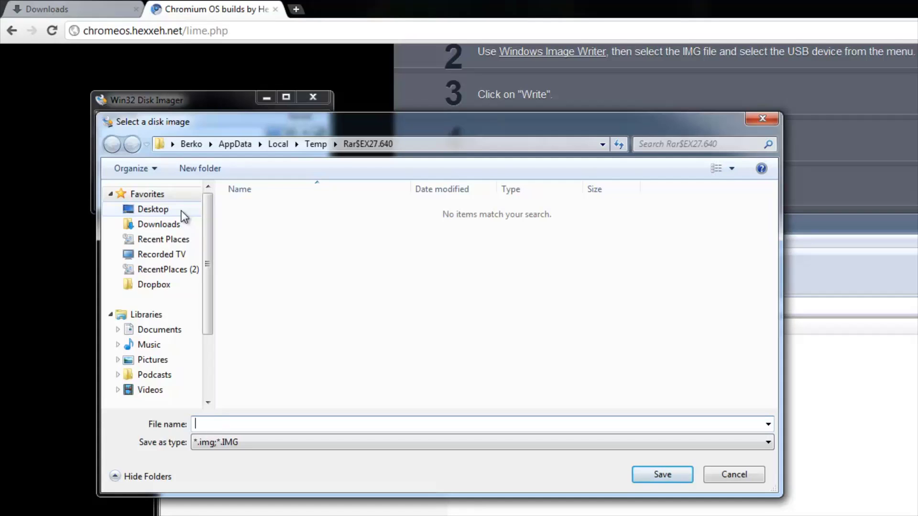
{"action": "left_click", "coordinate": [184, 215]}
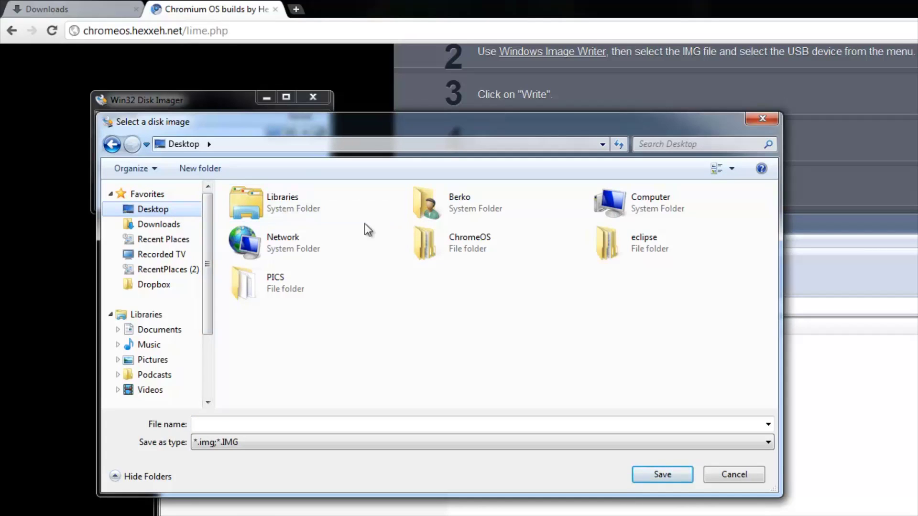
{"action": "double_click", "coordinate": [435, 245]}
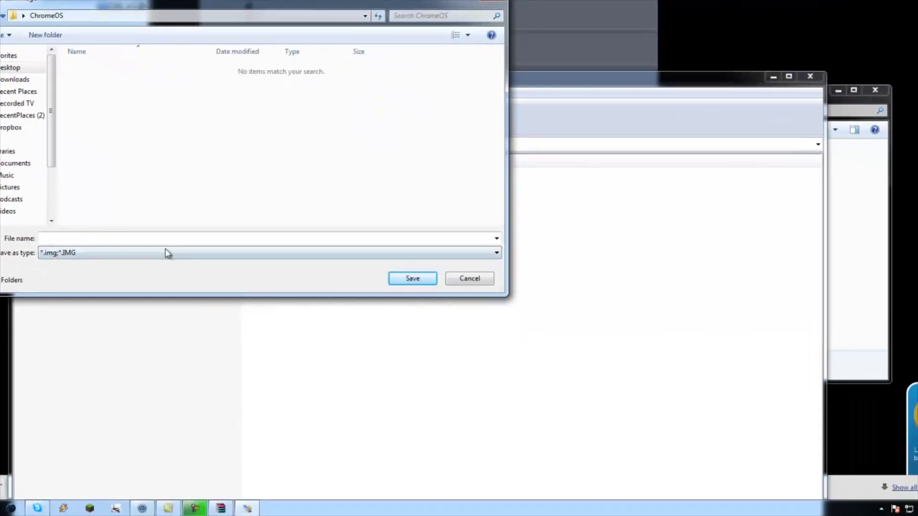
{"action": "left_click", "coordinate": [353, 442]}
{"action": "left_click", "coordinate": [667, 223]}
Step: Extract ChromeOS-Lime-1384.0.2011_12_02_1643-ra19cf6e2.img from its zip into the ChromeOS folder with WinRAR
{"action": "left_click", "coordinate": [509, 153]}
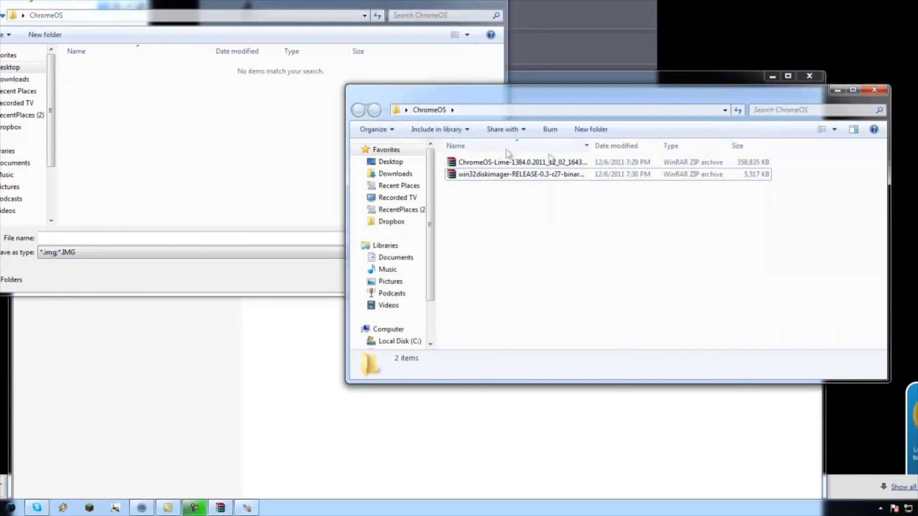
{"action": "left_click", "coordinate": [516, 165]}
{"action": "double_click", "coordinate": [516, 165]}
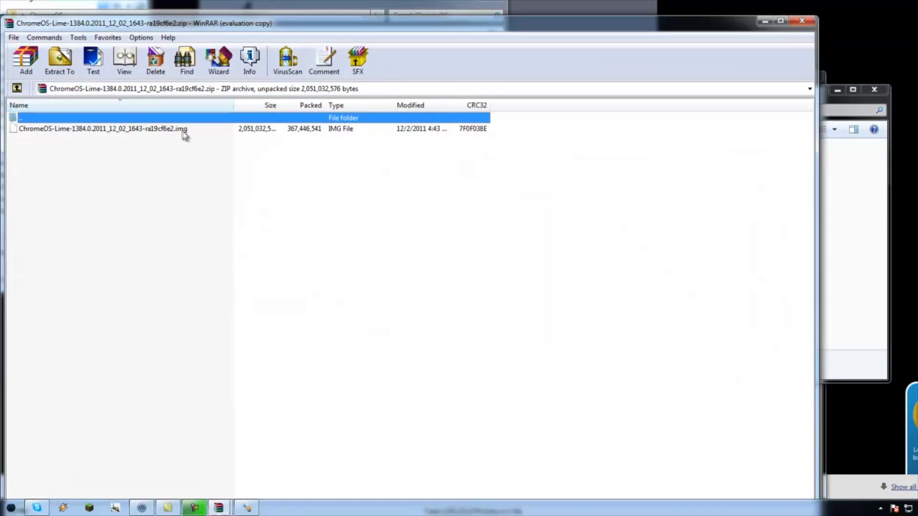
{"action": "left_click_drag", "start_coordinate": [184, 131], "coordinate": [842, 248]}
{"action": "left_click_drag", "start_coordinate": [842, 249], "coordinate": [842, 249]}
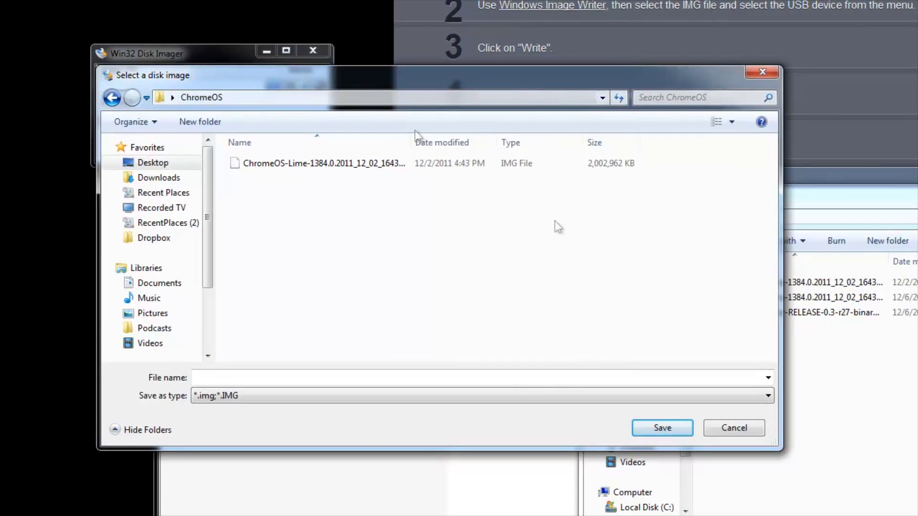
Step: Load the ChromeOS-Lime 1384.0 .img as the image file and choose drive [F] as the device
{"action": "left_click", "coordinate": [746, 430]}
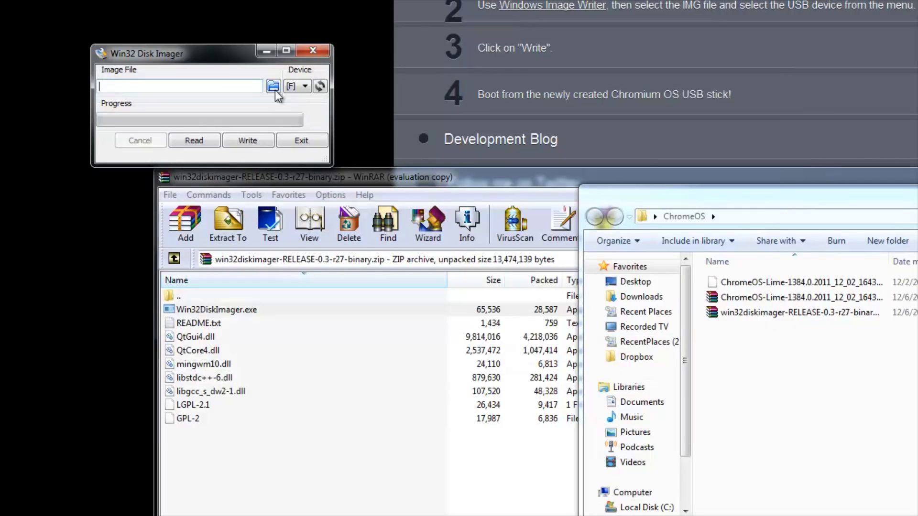
{"action": "left_click", "coordinate": [273, 86]}
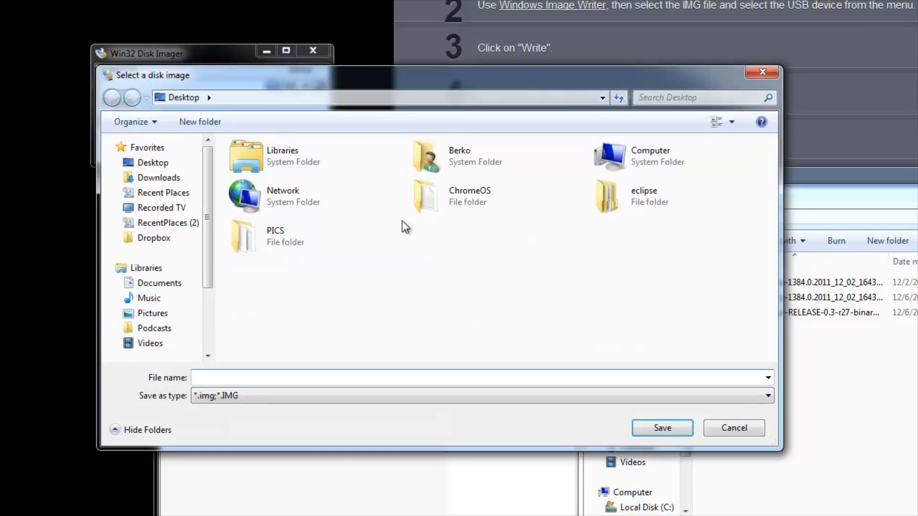
{"action": "double_click", "coordinate": [442, 203]}
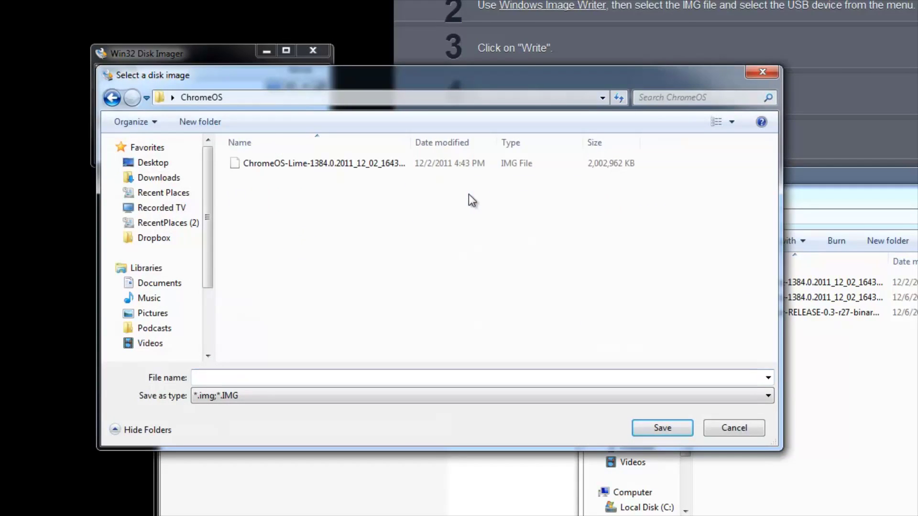
{"action": "double_click", "coordinate": [289, 164]}
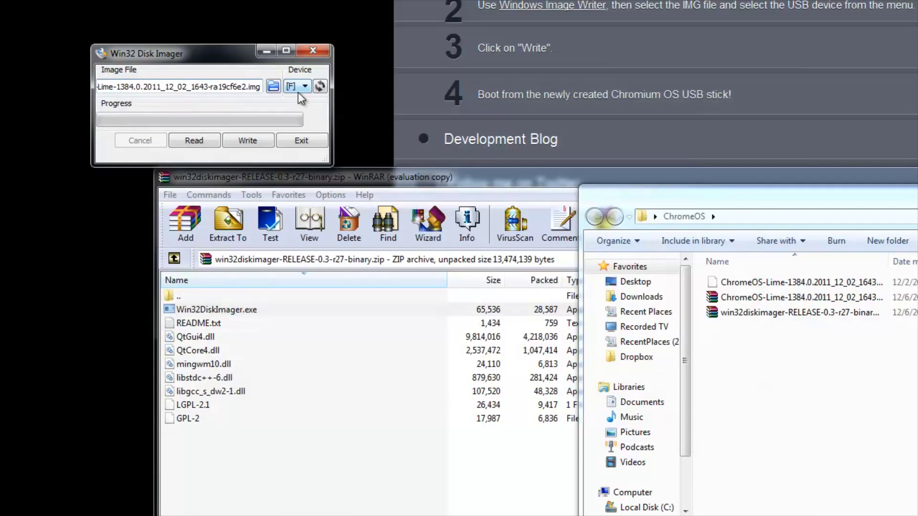
{"action": "left_click", "coordinate": [297, 86]}
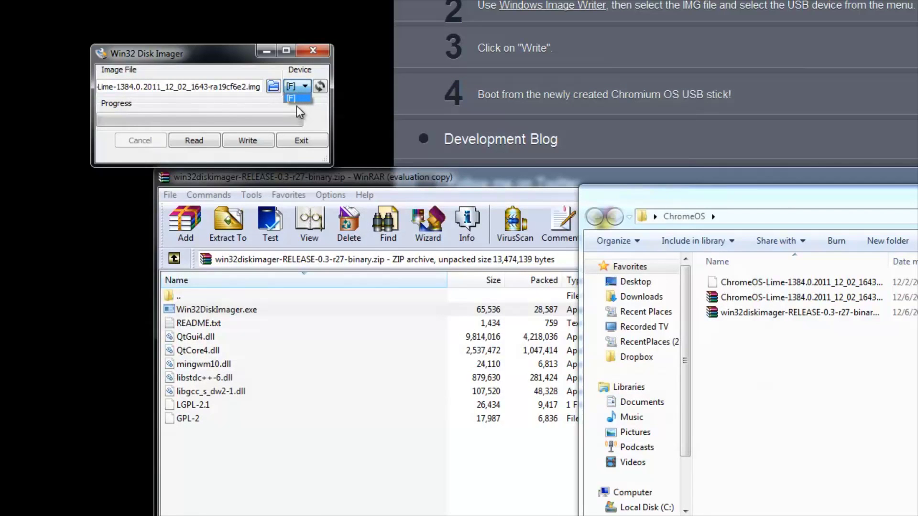
{"action": "left_click", "coordinate": [299, 98]}
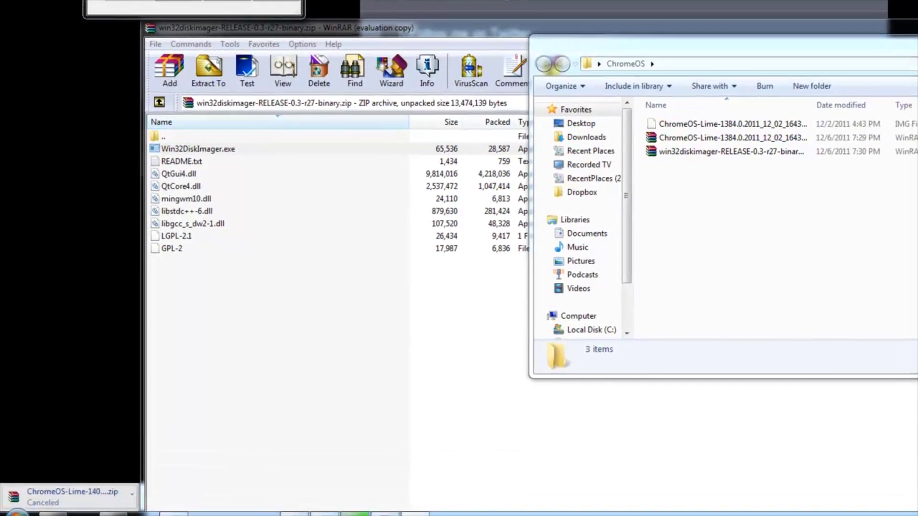
Step: Open and dismiss the Start menu without launching anything, then exit Win32 Disk Imager
{"action": "left_click", "coordinate": [15, 513]}
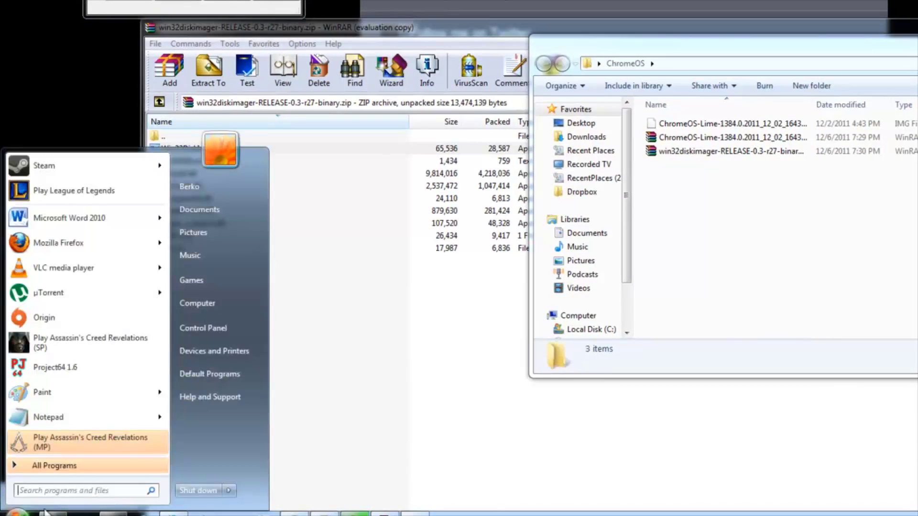
{"action": "left_click", "coordinate": [361, 259]}
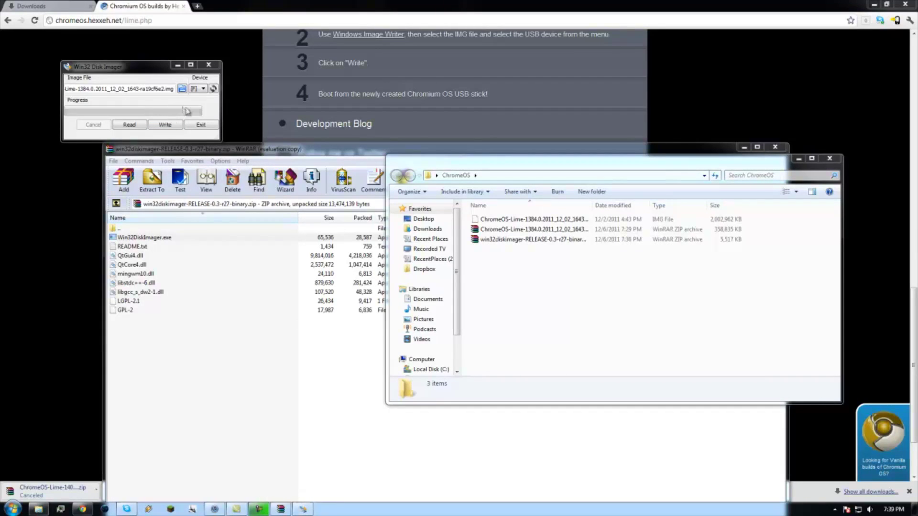
{"action": "left_click", "coordinate": [203, 126]}
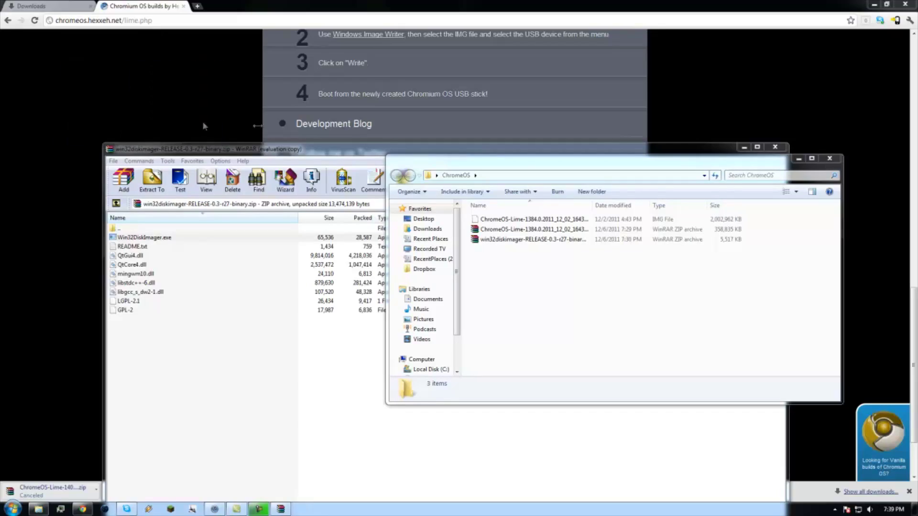